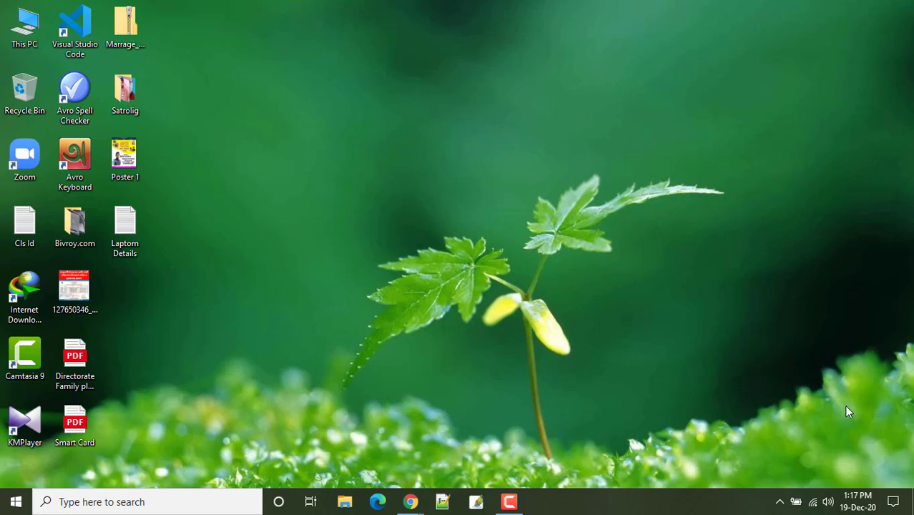
Step: Open Task Manager, and bring it up again through a Windows search for "task ma"
right_click(606, 503)
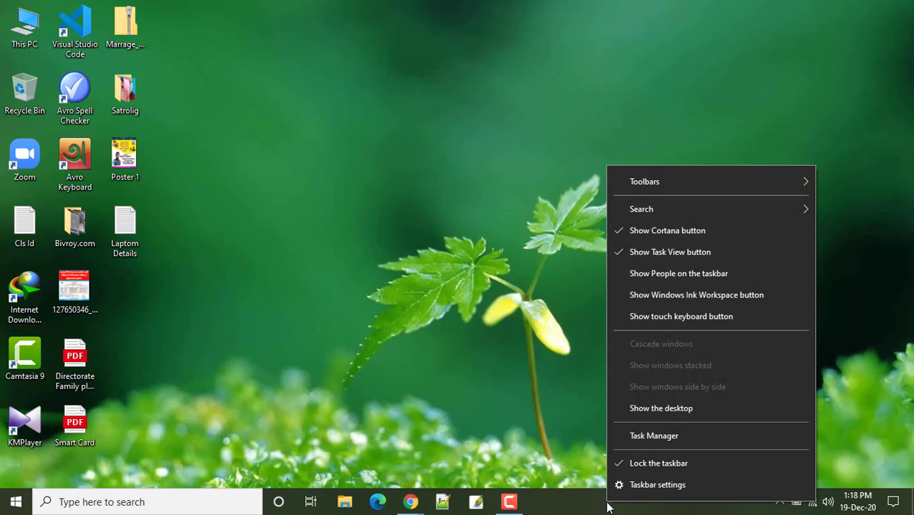
click(675, 439)
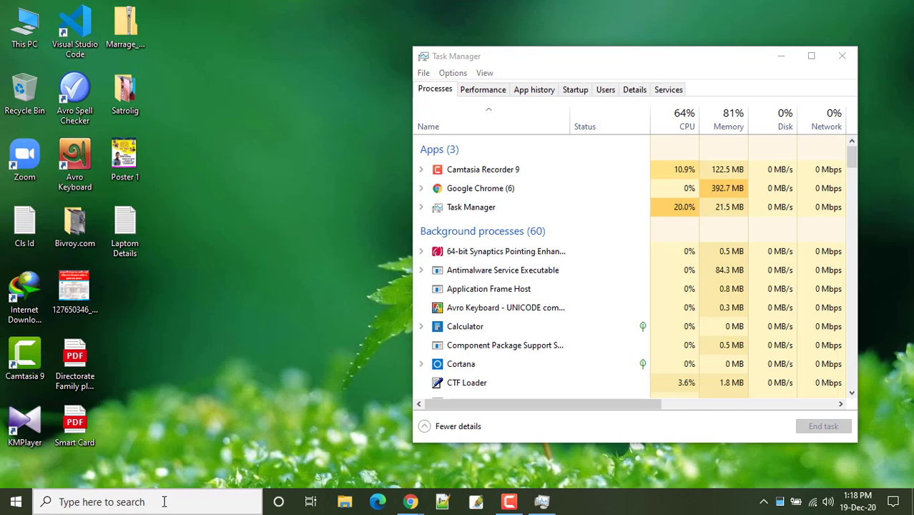
click(164, 501)
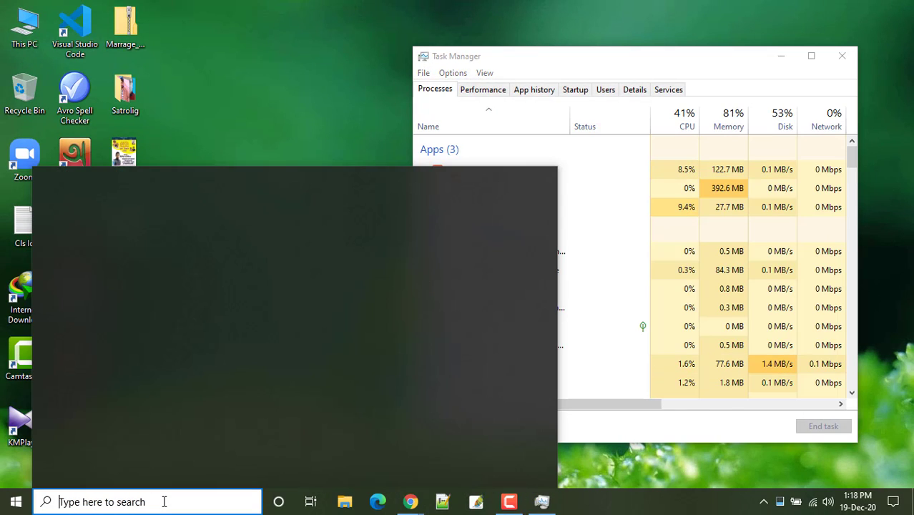
text(task ma)
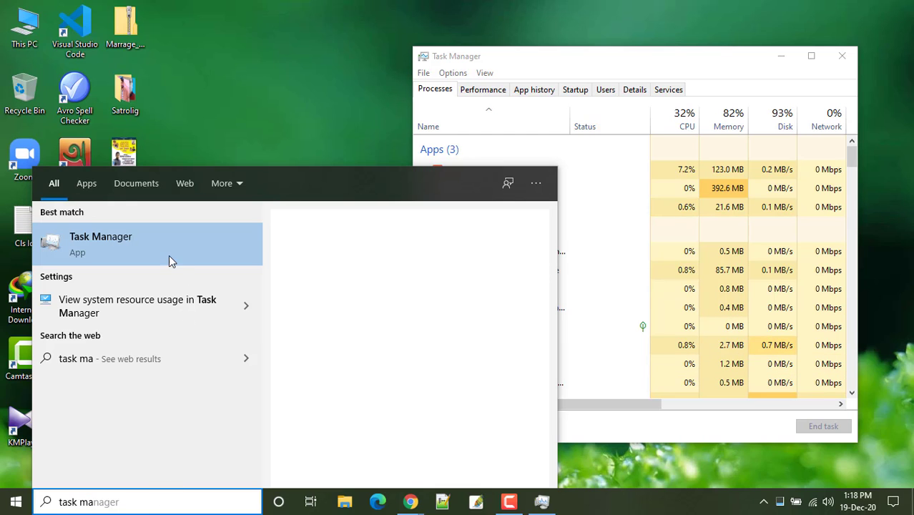
click(169, 257)
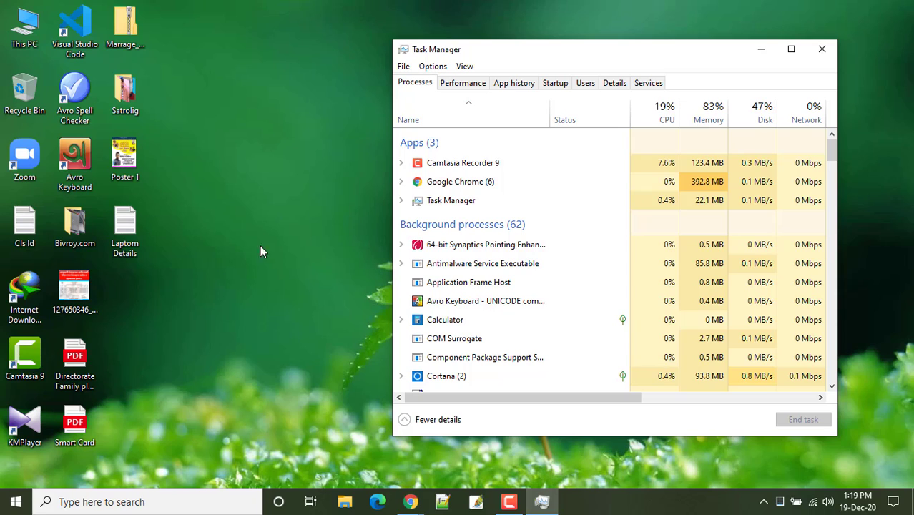
Step: Disable the startup entries Adobe Gamma Loader, Internet Download Manager and Your Phone in Task Manager
click(562, 87)
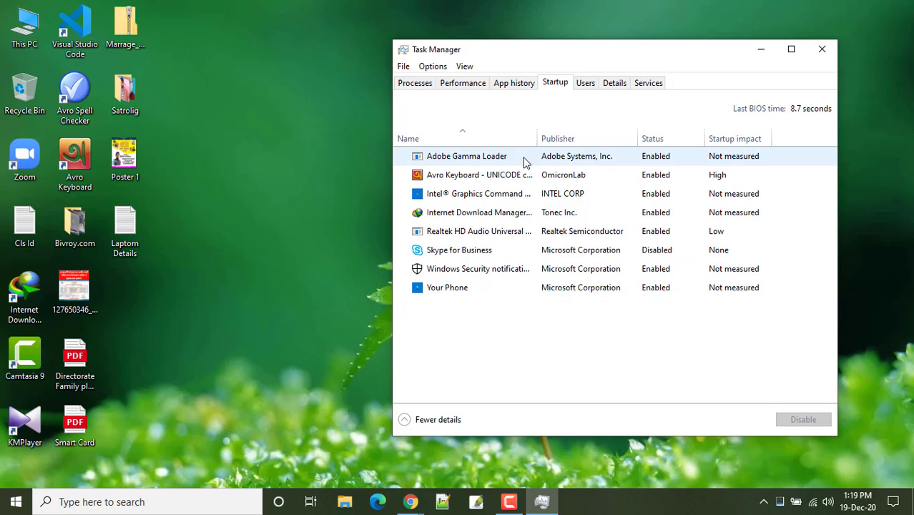
click(604, 160)
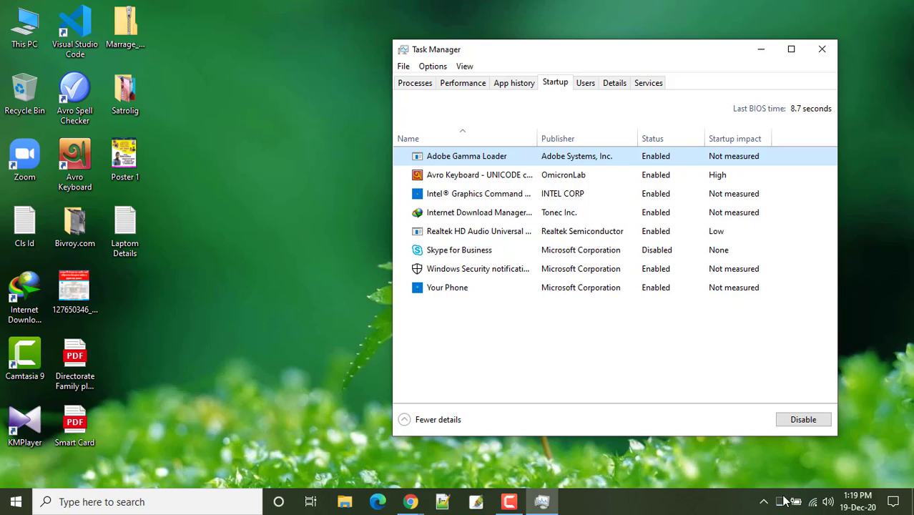
click(799, 425)
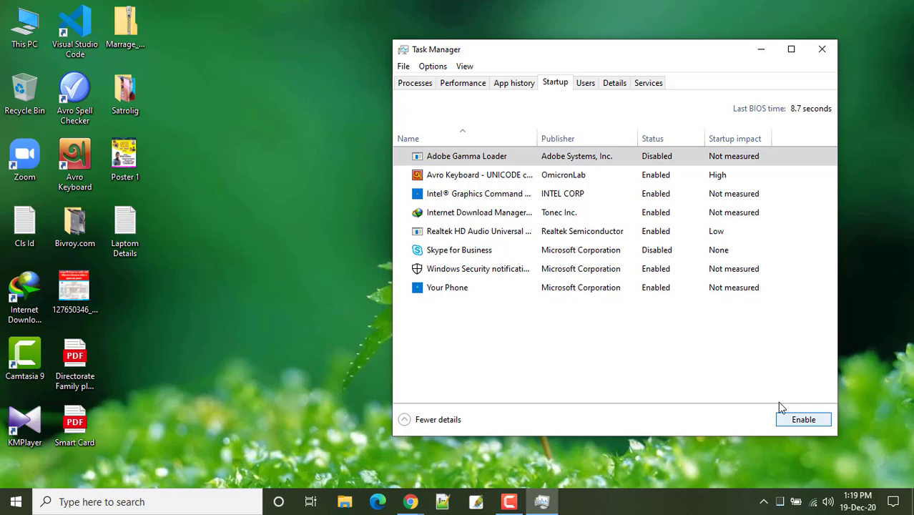
click(555, 214)
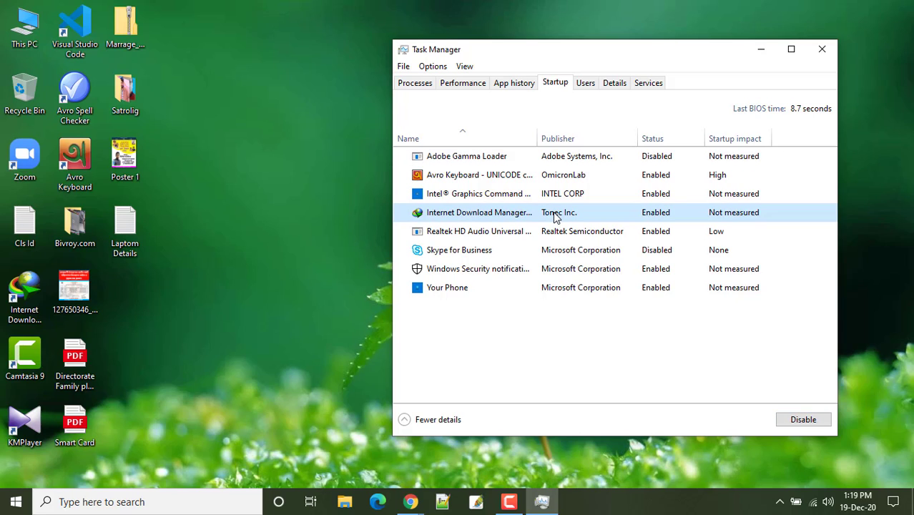
click(786, 420)
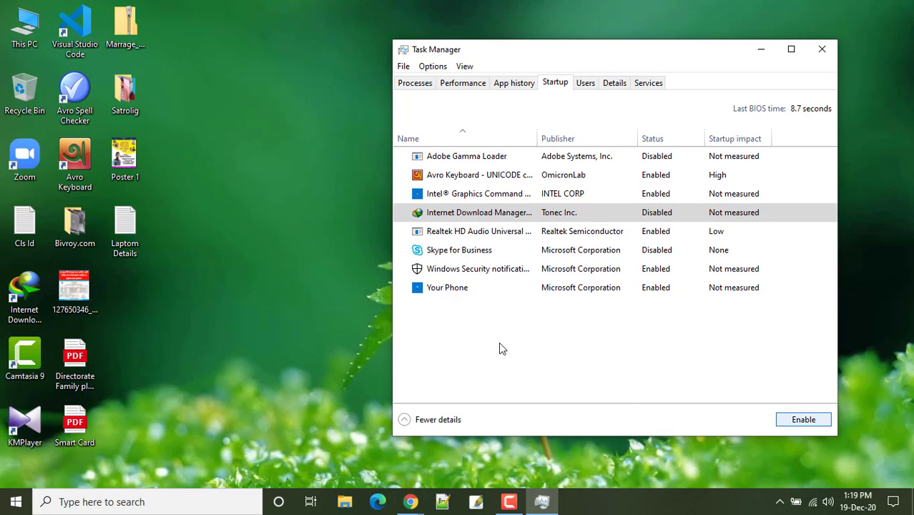
click(445, 293)
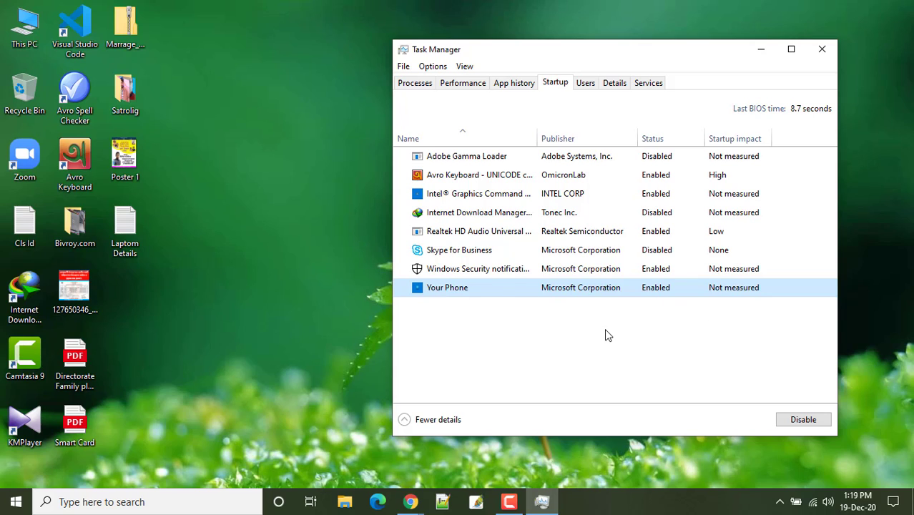
click(793, 420)
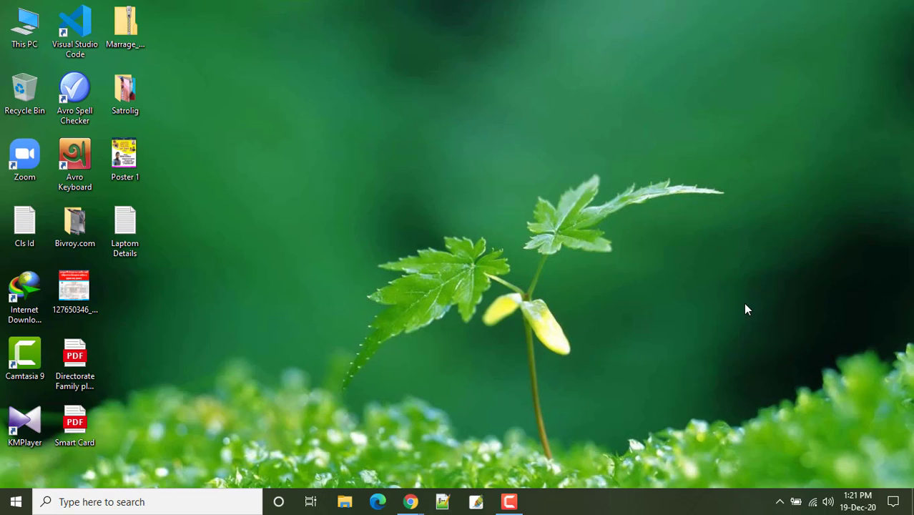
Step: Open the Windows Temp folder by running the command temp
key(super+r)
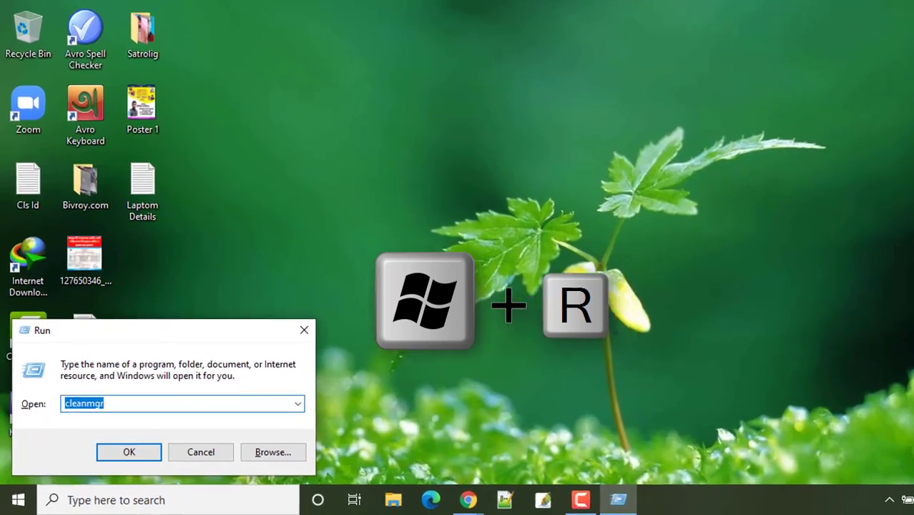
text(temp)
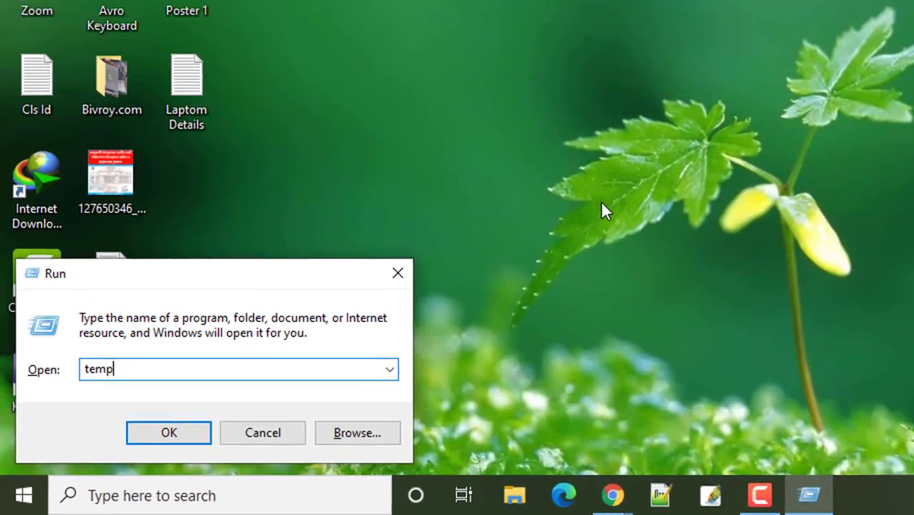
key(ctrl+a)
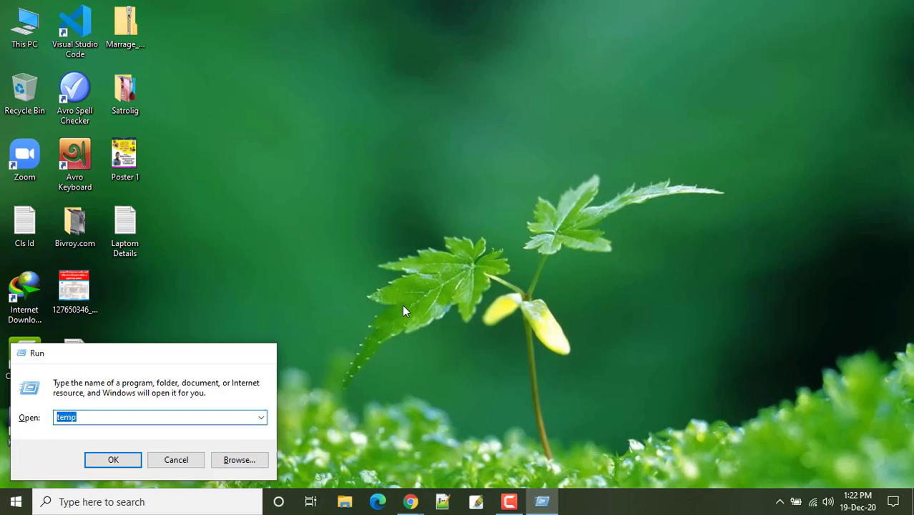
key(Return)
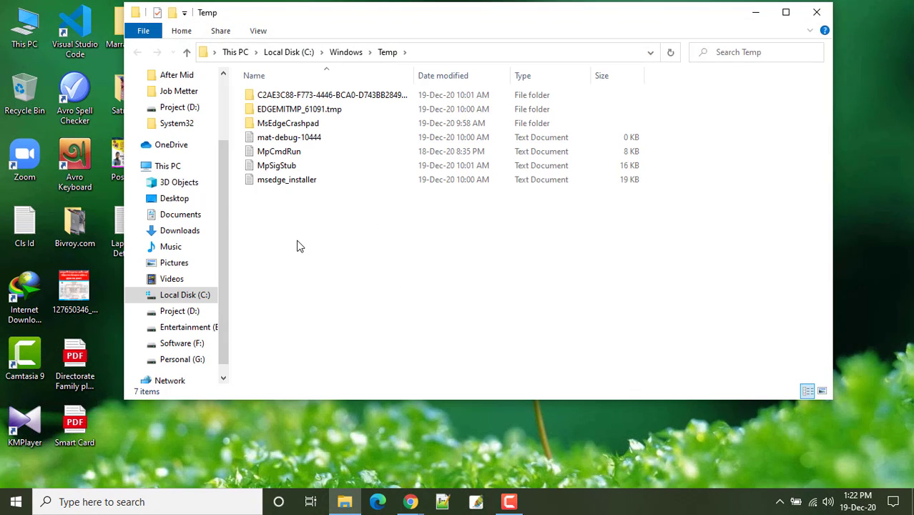
Step: Delete all files and folders in the Windows Temp folder
key(ctrl+a)
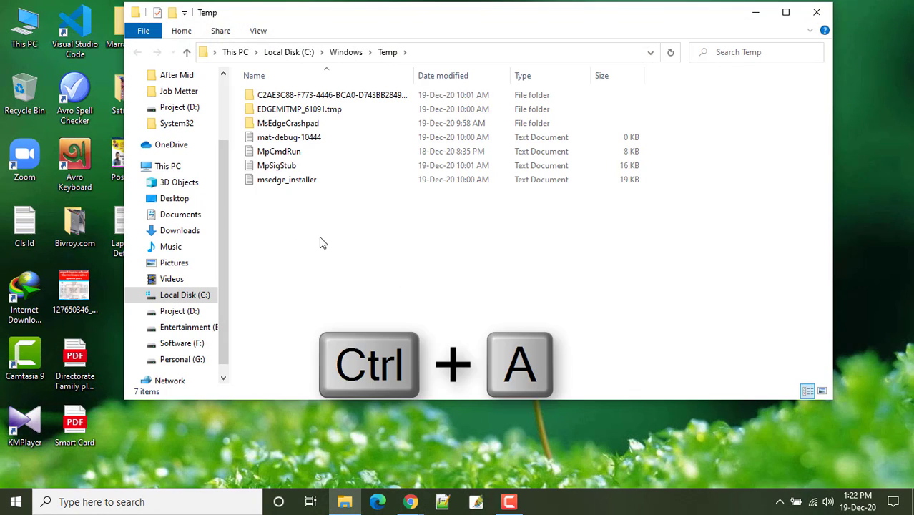
key(ctrl+a)
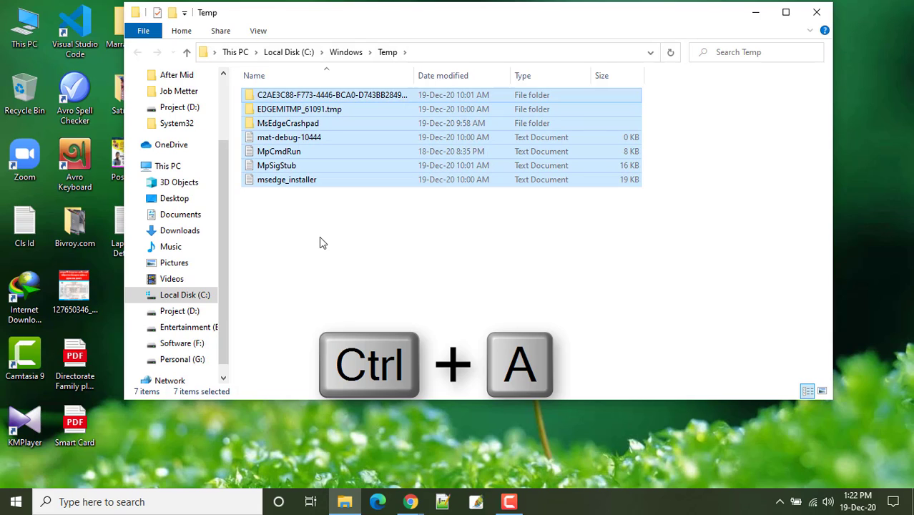
right_click(369, 181)
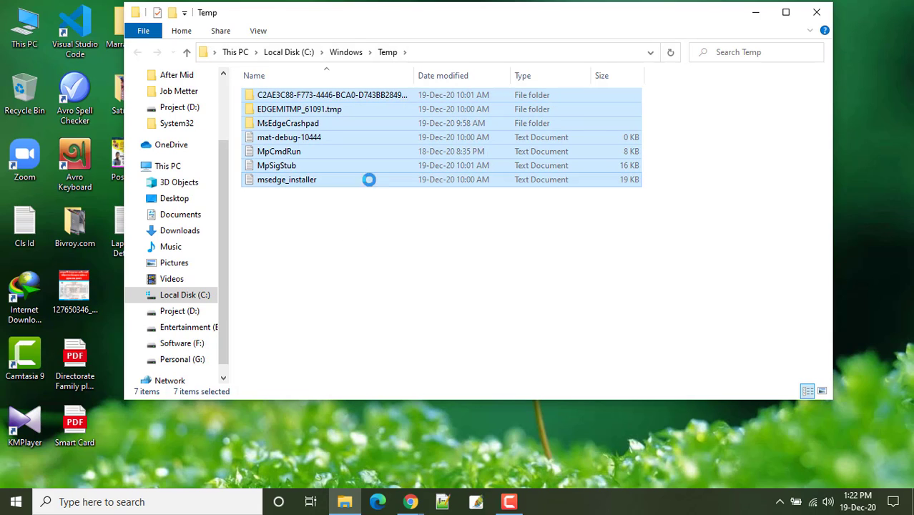
click(390, 306)
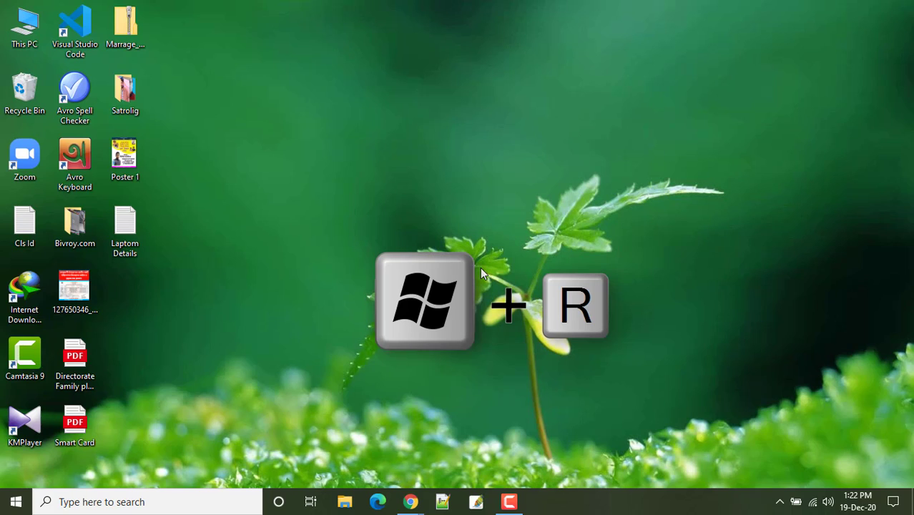
Step: Open the user account's local Temp folder by changing the Run command to %temp%
key(super+r)
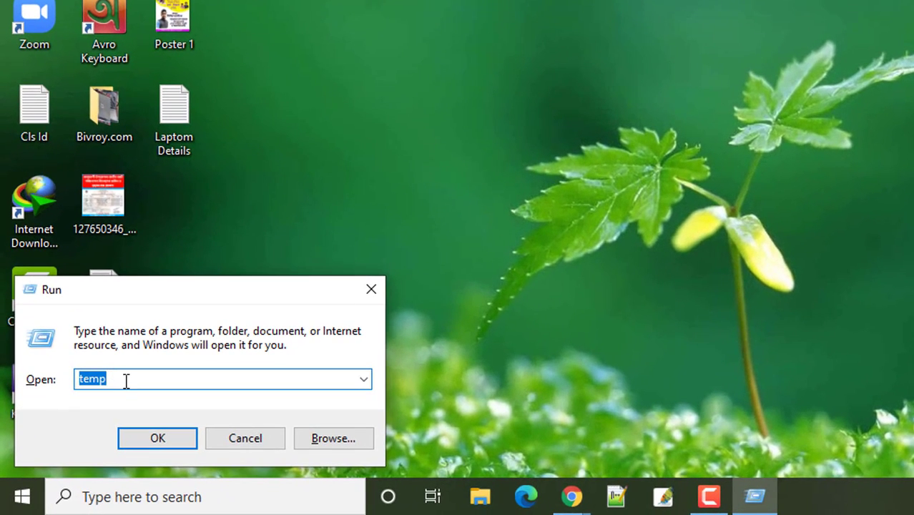
click(121, 384)
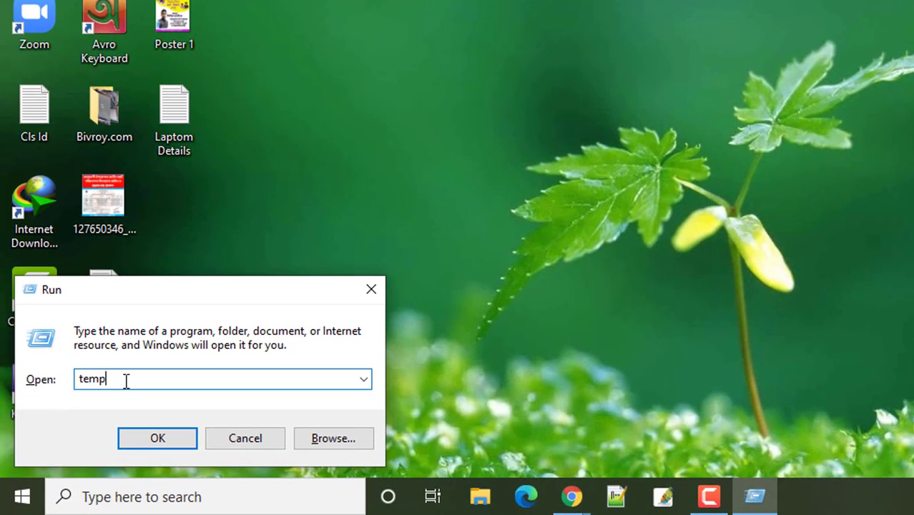
click(83, 384)
text(%)
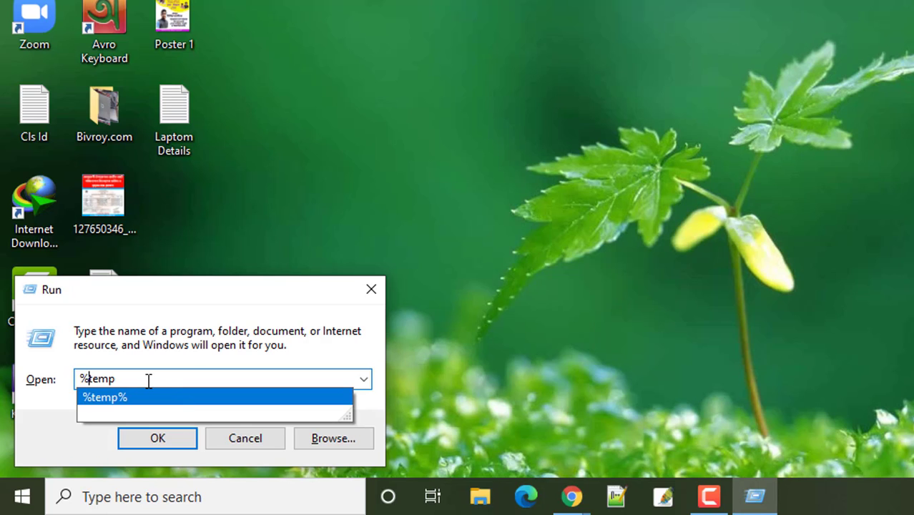
click(148, 380)
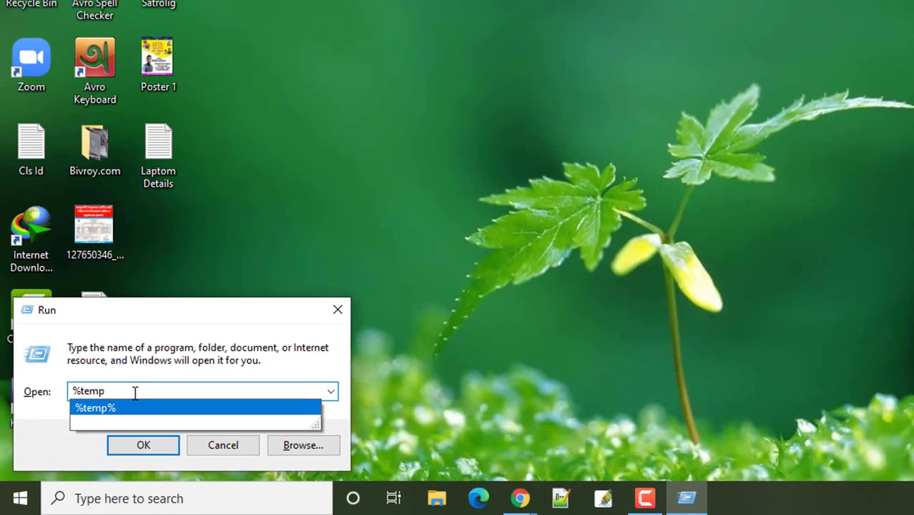
click(105, 397)
click(119, 461)
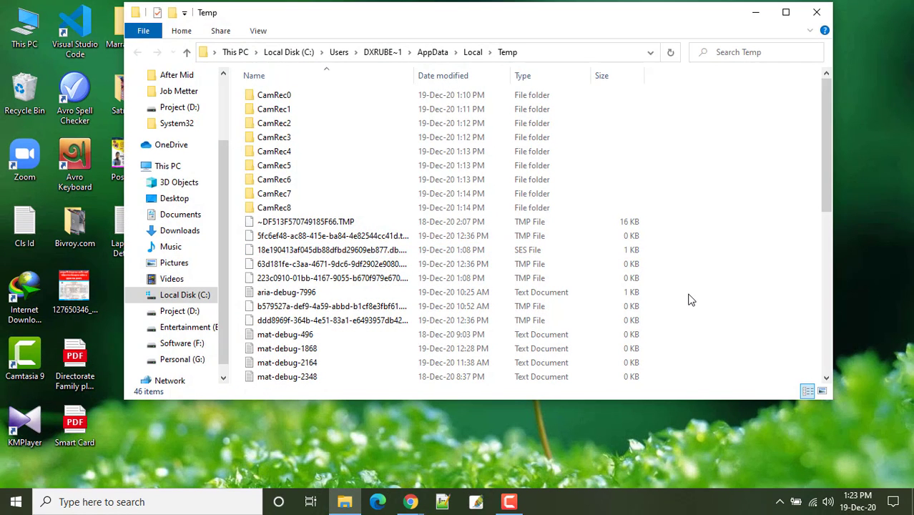
Step: Delete all items in the user's Temp folder, skipping the CamRec7 folder that needs administrator permission, and refresh the desktop
key(ctrl+a)
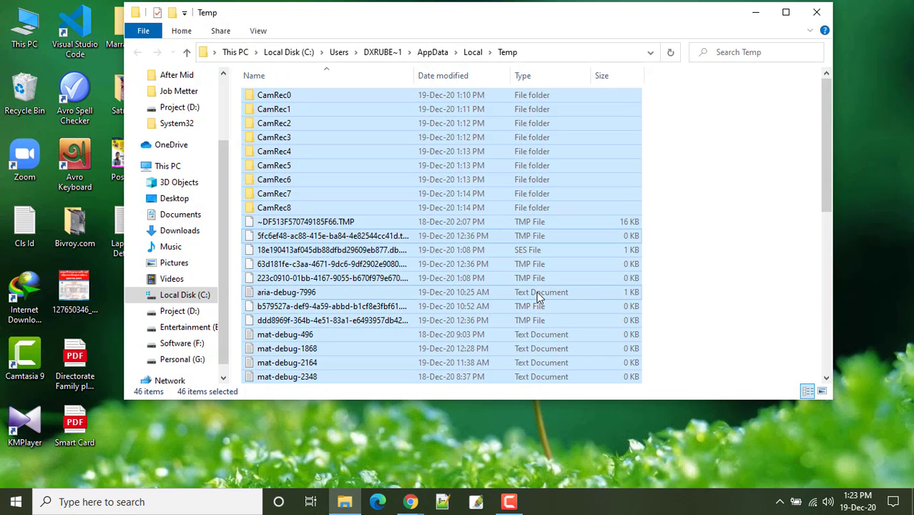
right_click(523, 196)
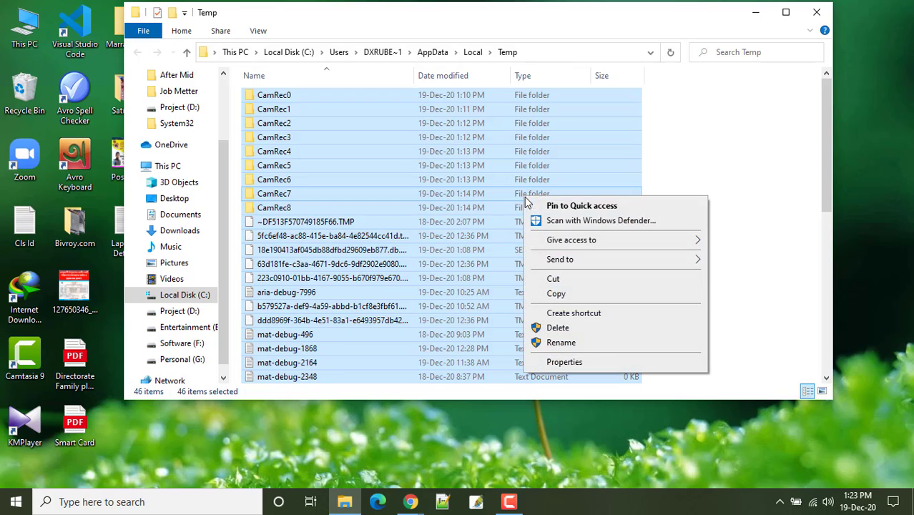
click(542, 327)
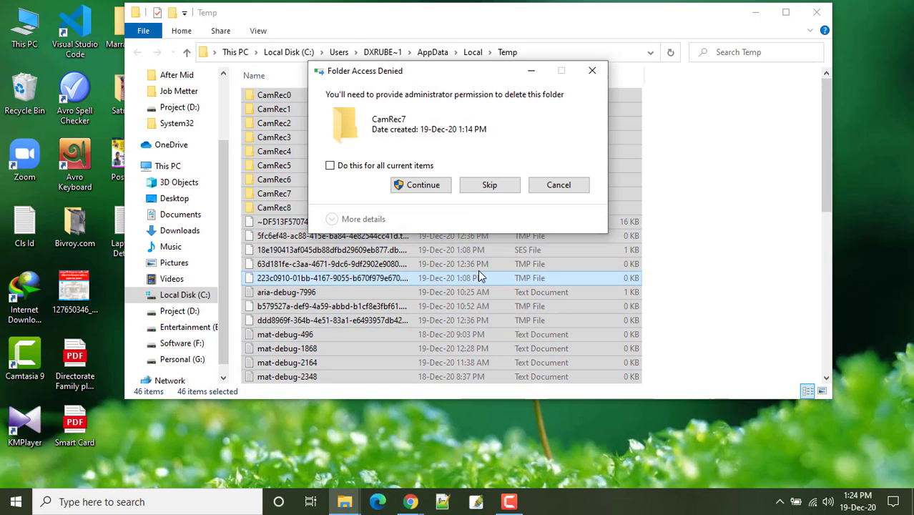
click(491, 190)
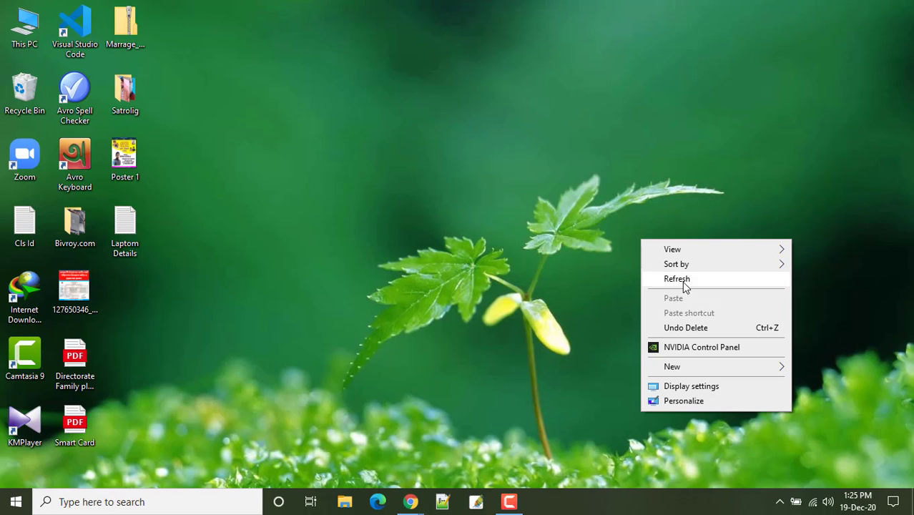
click(683, 281)
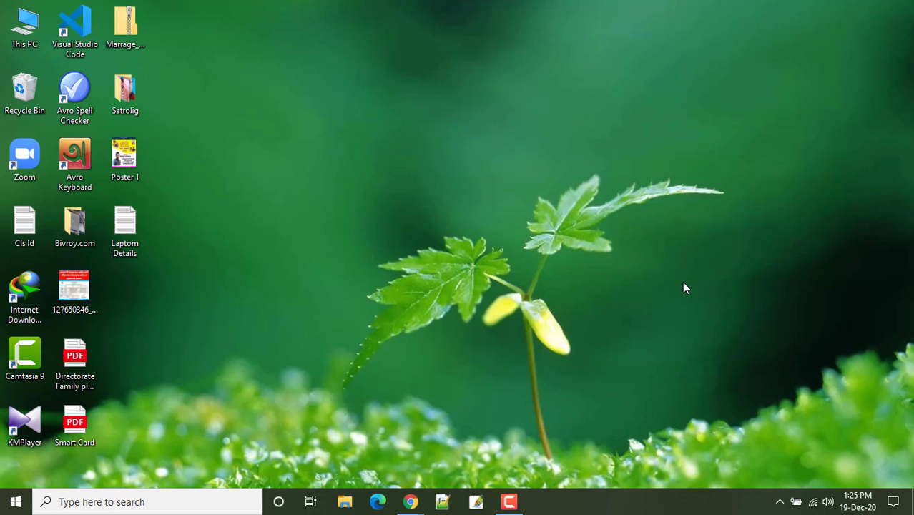
Step: Open the Recent items folder by running the command recent, and select all the shortcuts in it
key(super+r)
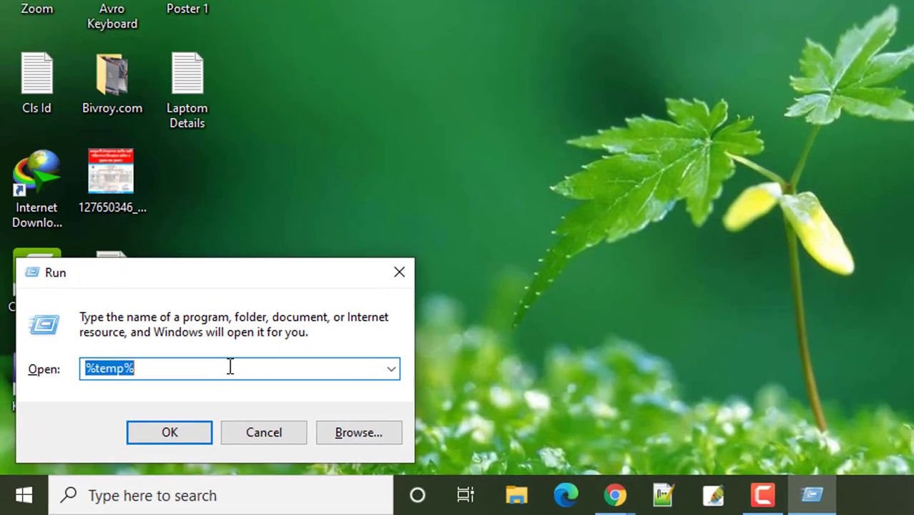
text(rec)
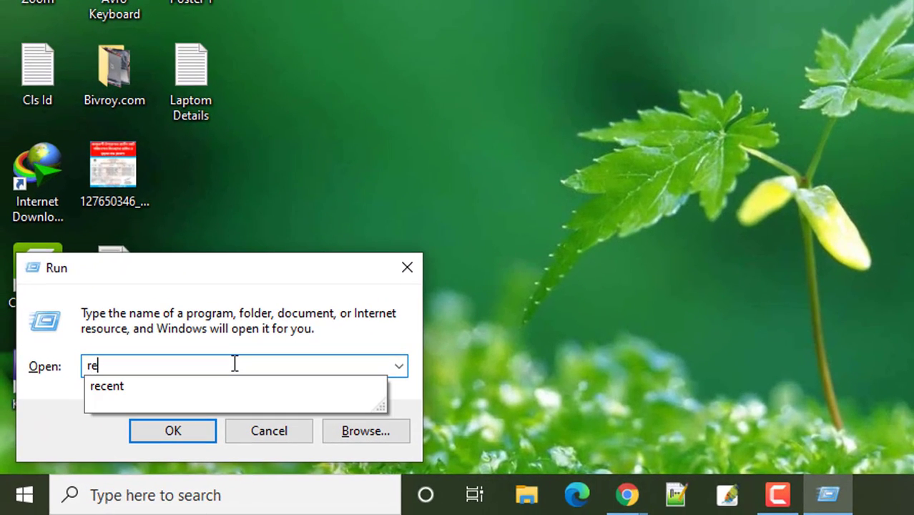
text(ent)
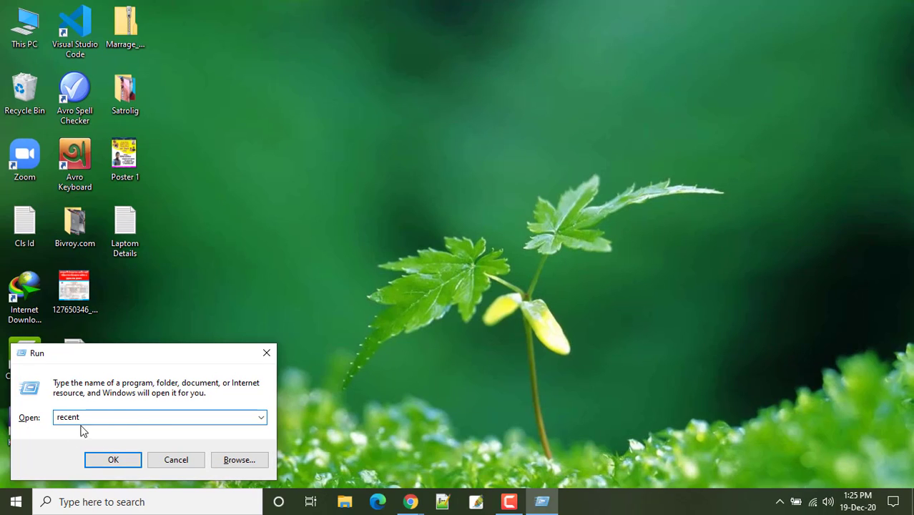
click(261, 417)
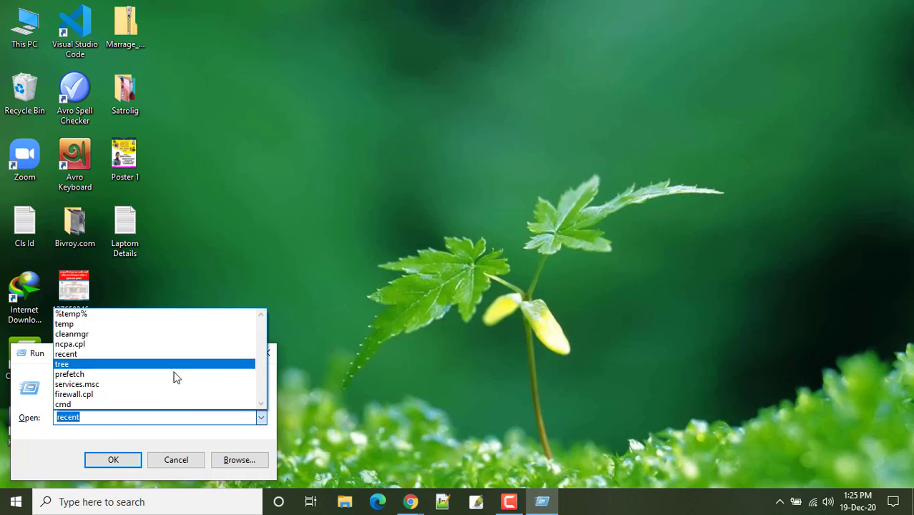
click(116, 428)
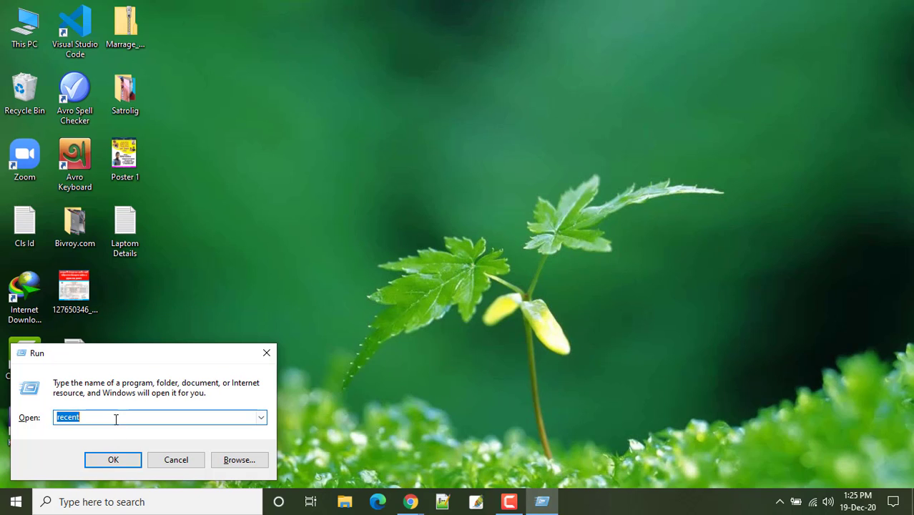
click(114, 460)
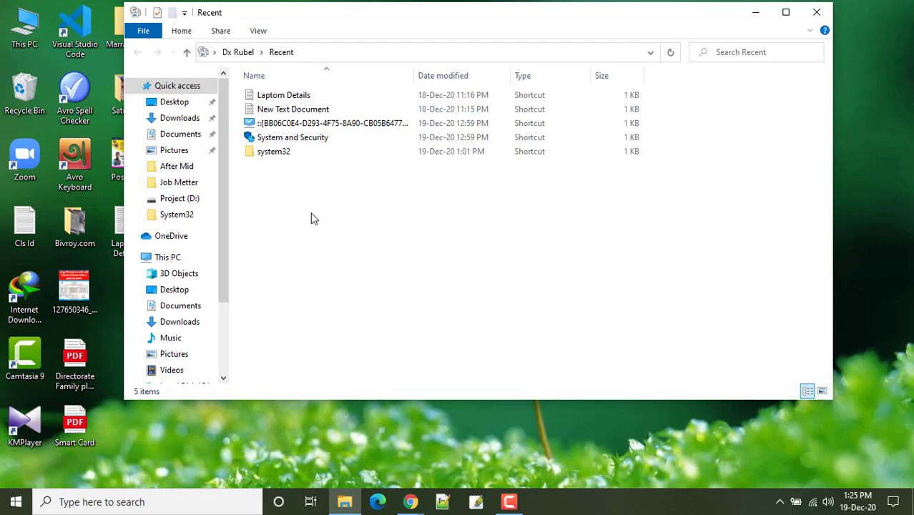
key(ctrl+a)
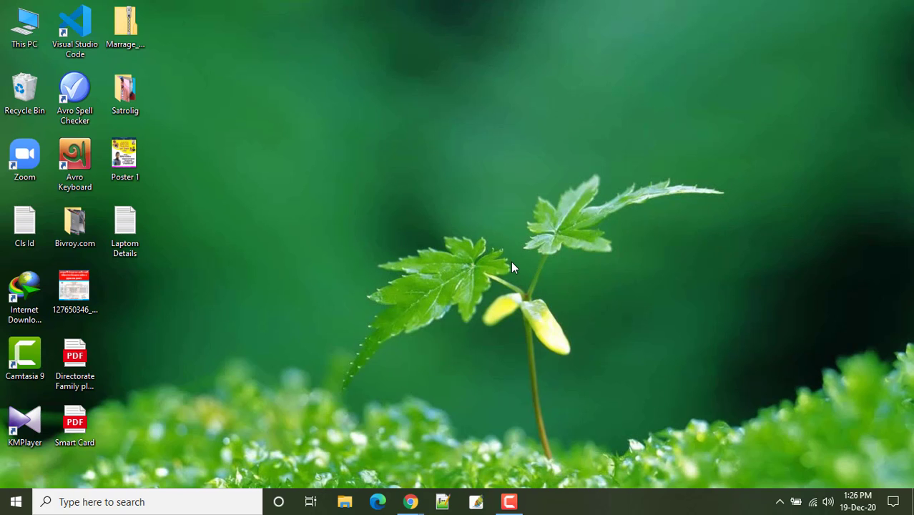
Step: Open the Windows Prefetch folder by running the command prefetch
key(super+r)
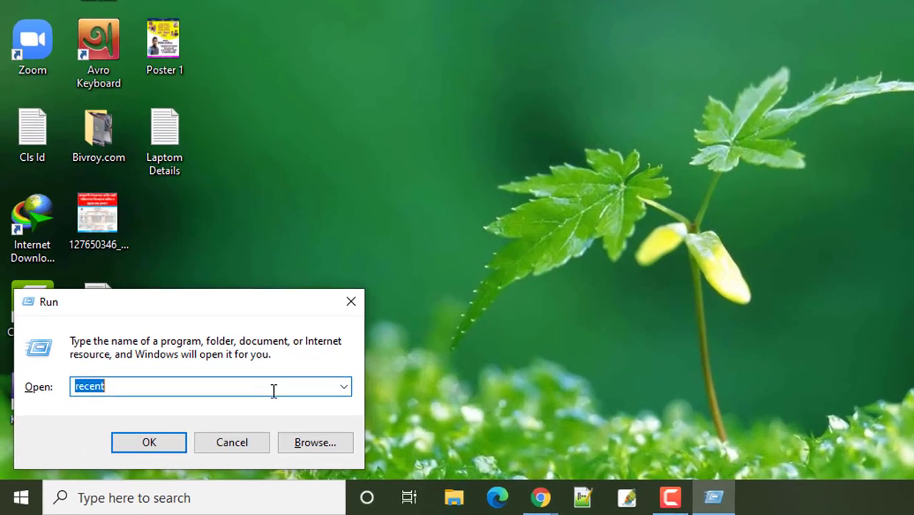
text(prefetch)
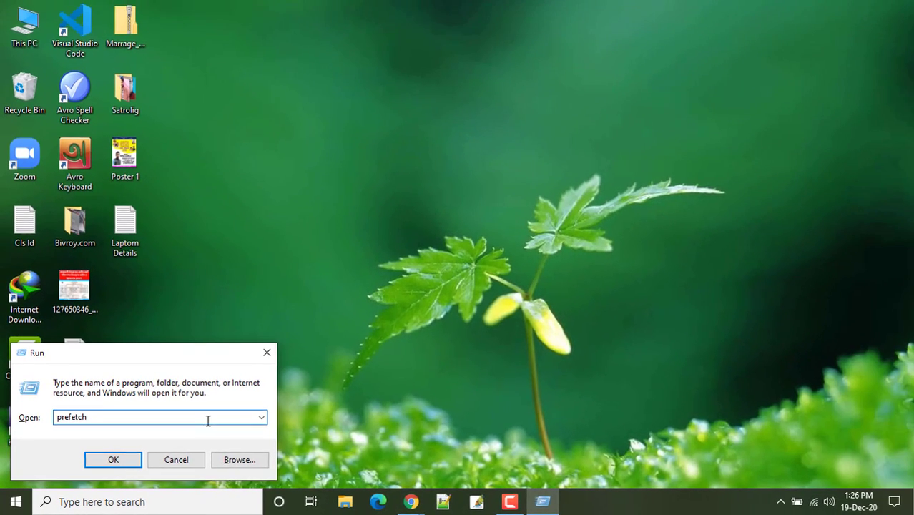
key(Return)
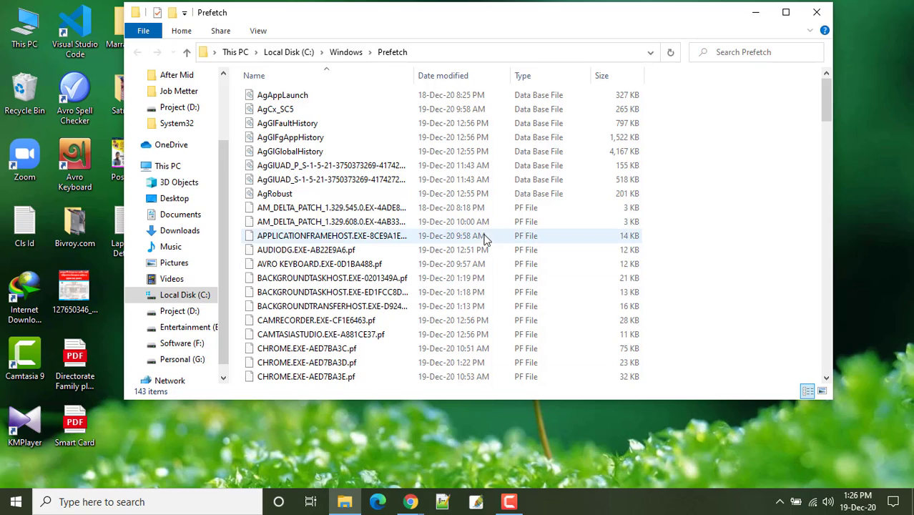
Step: Delete all files in the Prefetch folder, skipping the file that is in use by SysMain
click(365, 236)
key(ctrl+a)
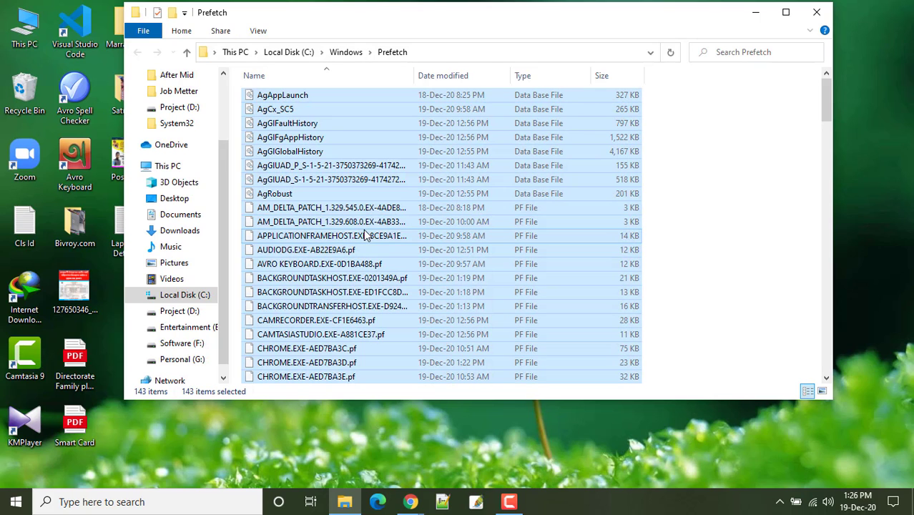
right_click(452, 216)
click(486, 339)
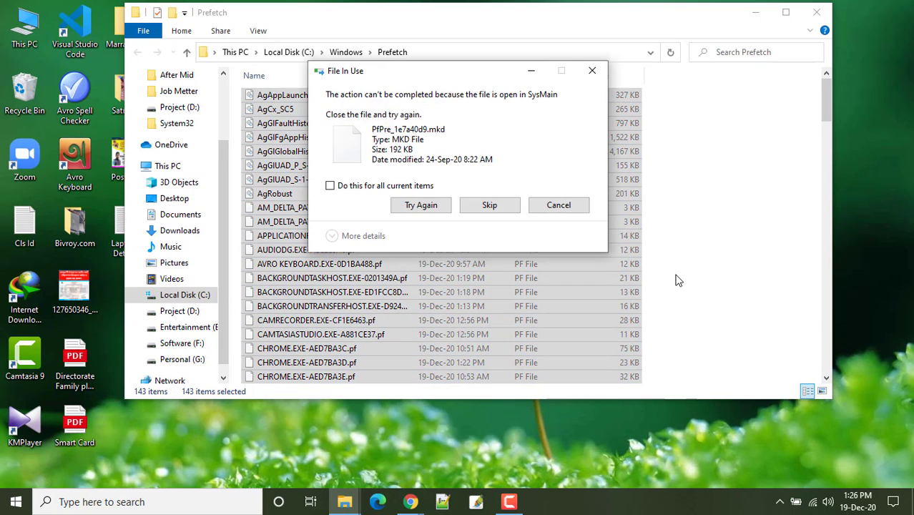
click(481, 212)
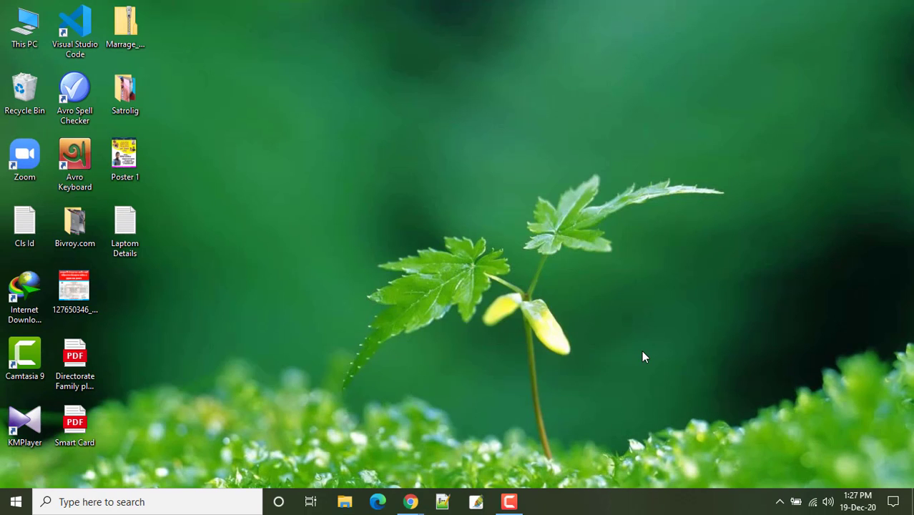
Step: Start Disk Cleanup for drive C: by running the command cleanmgr
key(super+r)
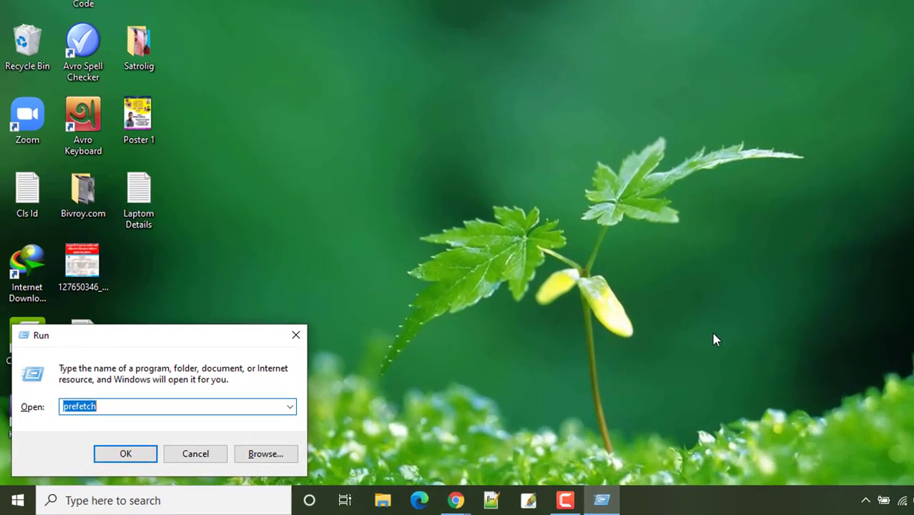
text(c)
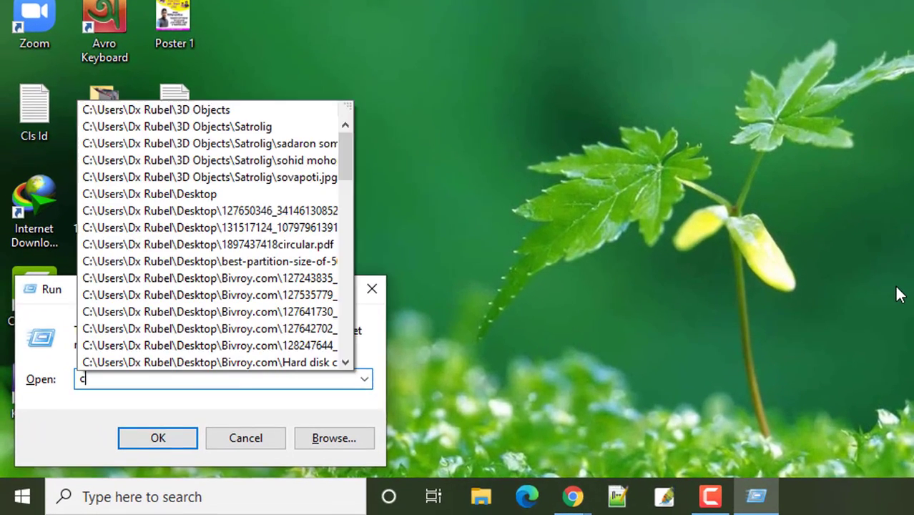
text(leanm)
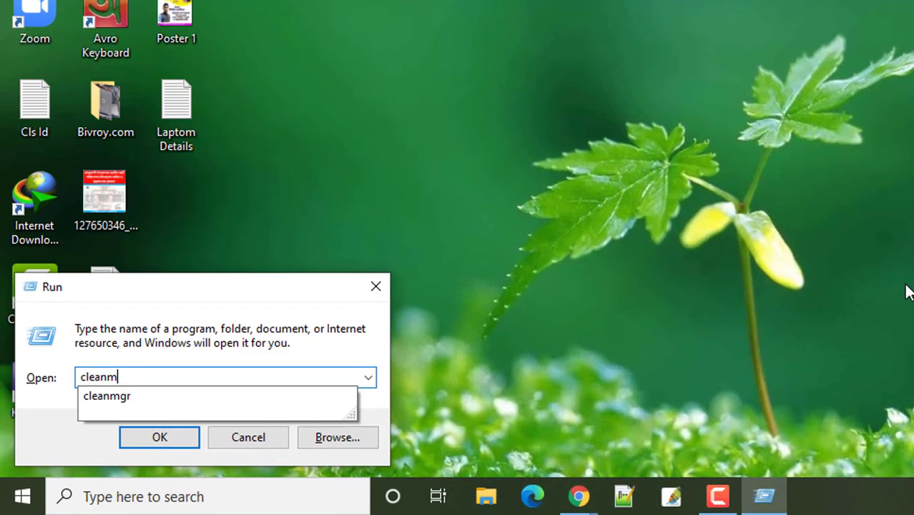
text(gr)
key(Return)
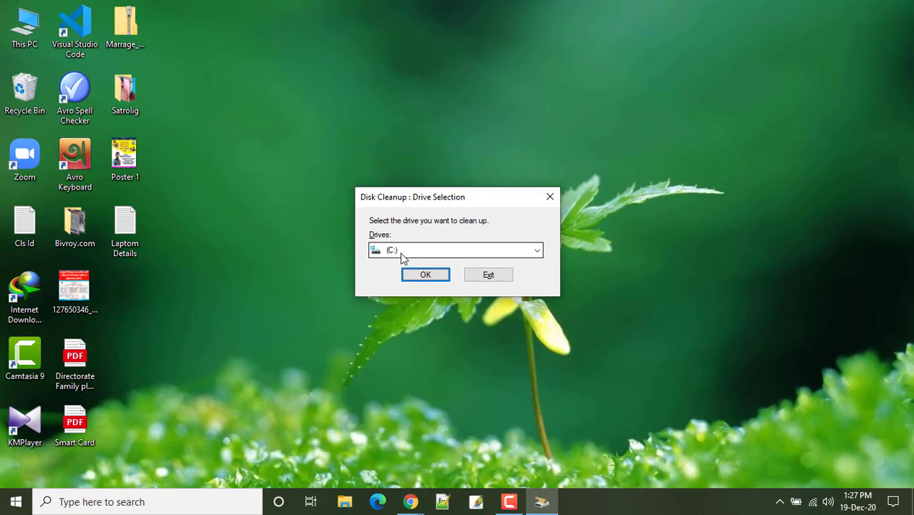
click(424, 274)
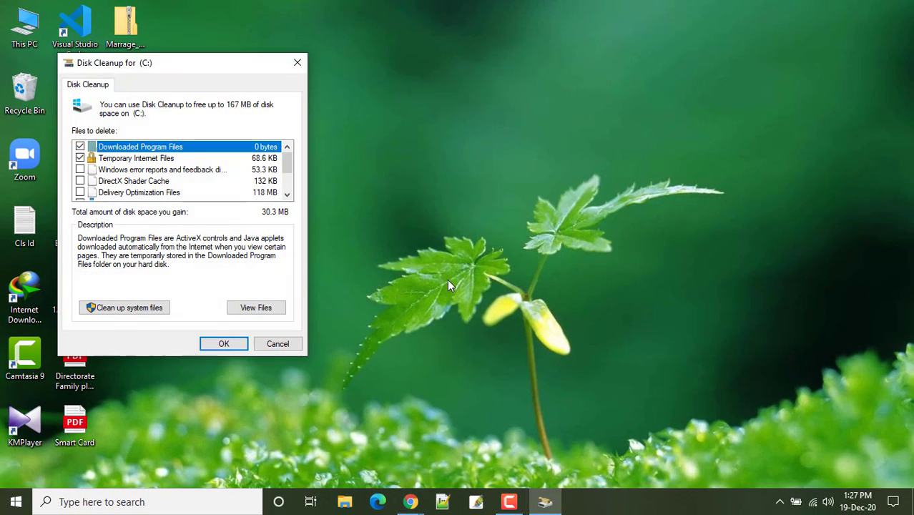
Step: Mark all remaining file categories for cleanup, including error reports, DirectX Shader Cache, Delivery Optimization Files, Downloads, Recycle Bin and Temporary files
drag(223, 71, 326, 63)
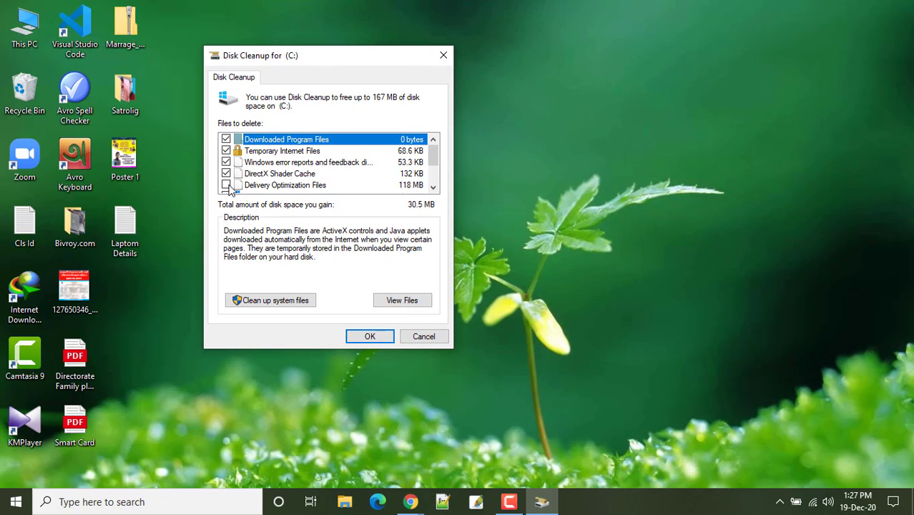
click(226, 184)
scroll(229, 179, down, 2)
click(226, 174)
click(225, 162)
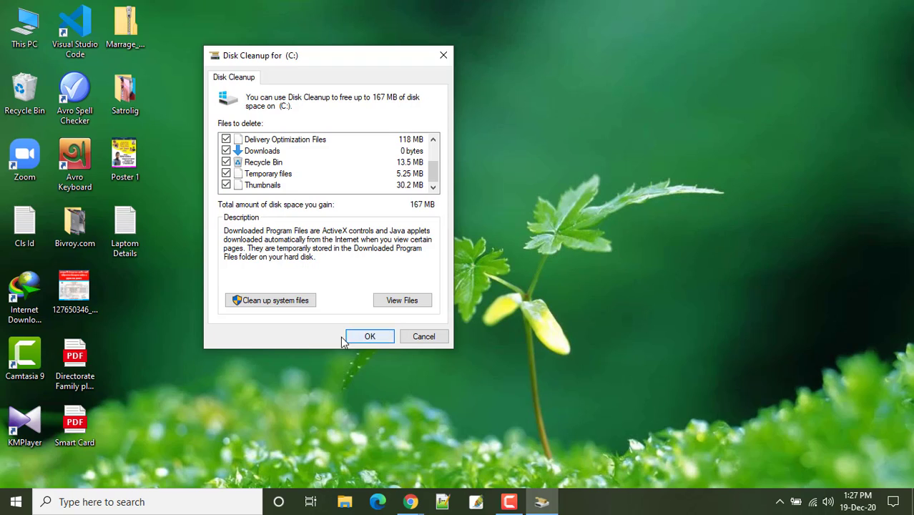
Step: Run the cleanup of drive C: and confirm permanent deletion of the marked files
click(372, 336)
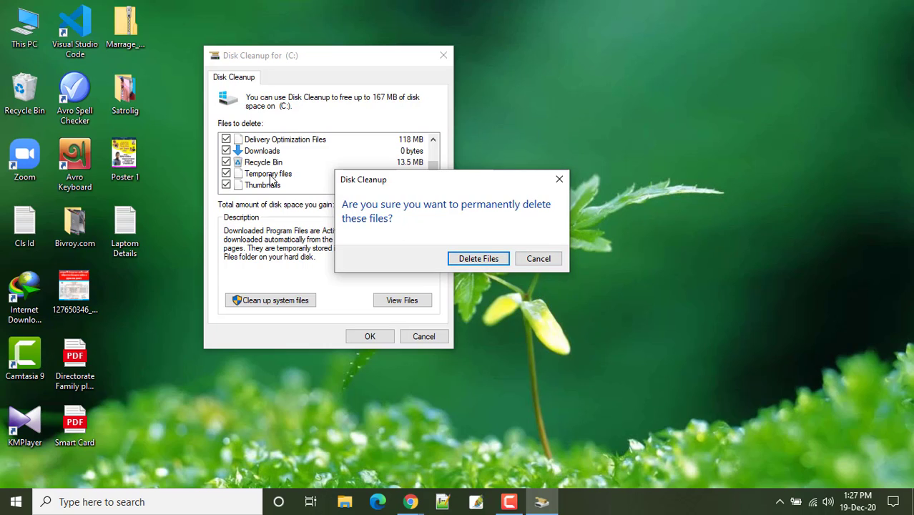
click(479, 260)
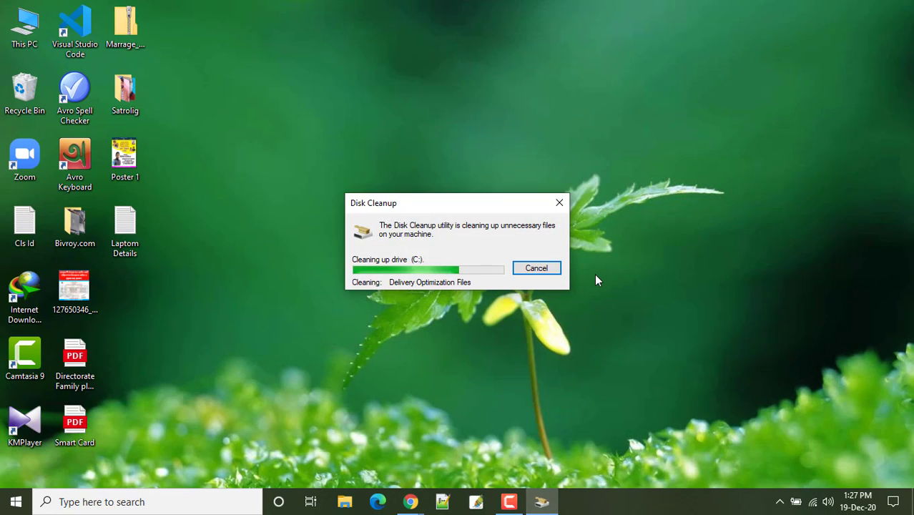
click(436, 295)
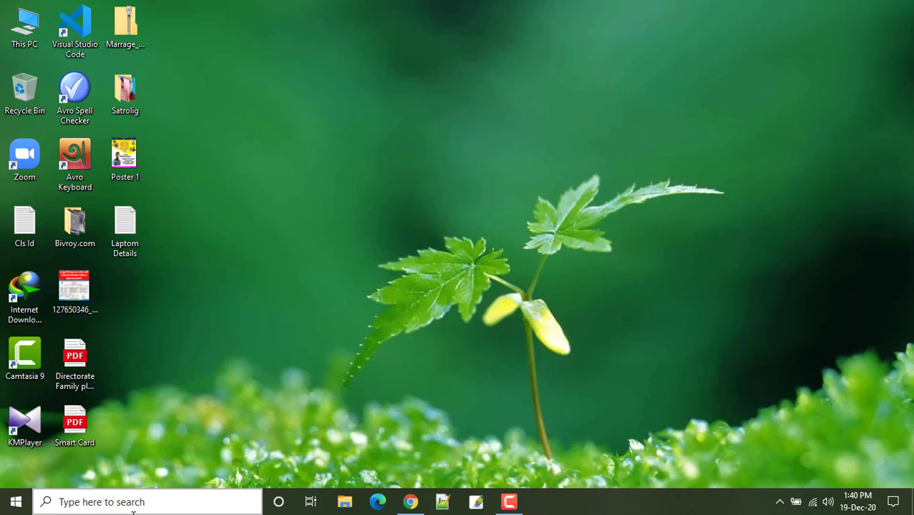
Step: Search Windows for defra and open Defragment and Optimize Drives
click(163, 503)
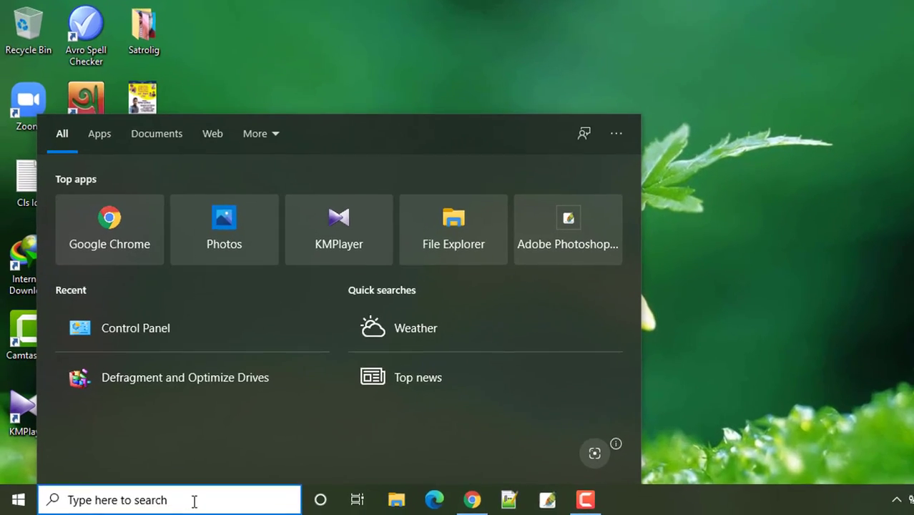
text(defra)
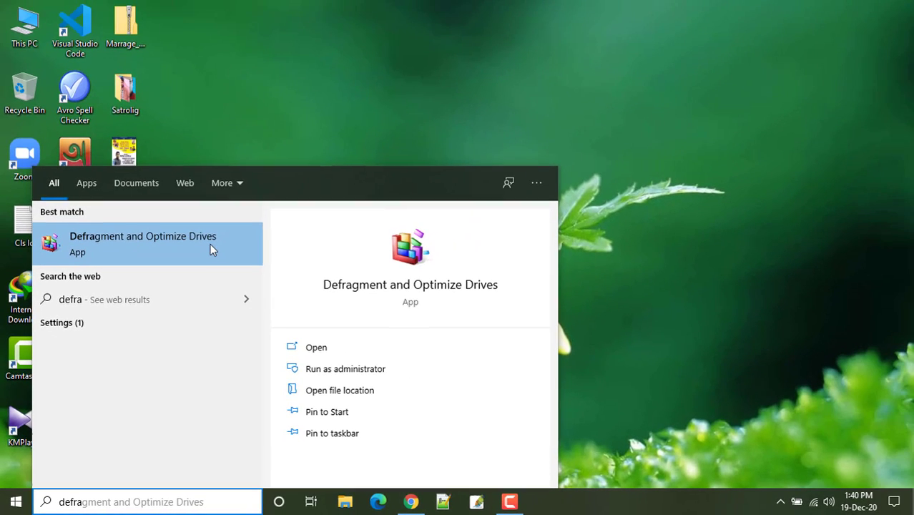
click(264, 179)
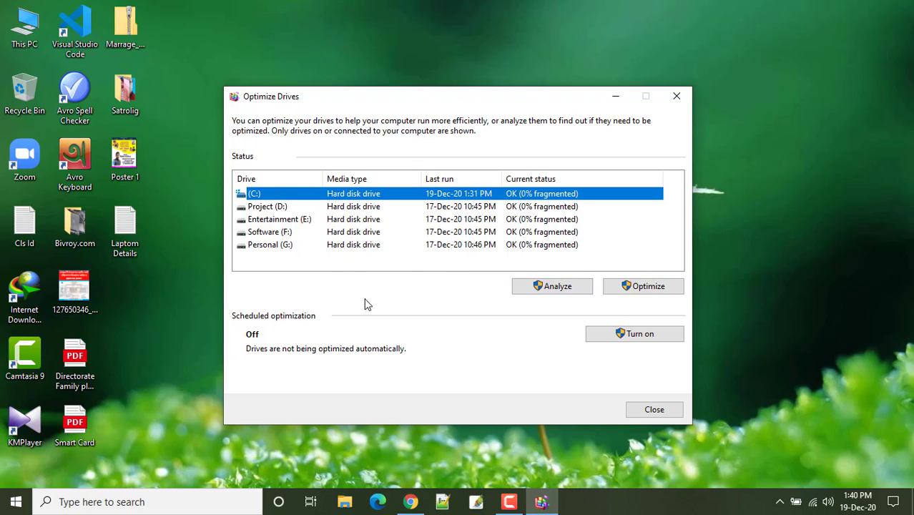
Step: Turn on weekly scheduled drive optimization with increased task priority after three missed runs, and close the Optimize Drives window
click(648, 336)
click(259, 176)
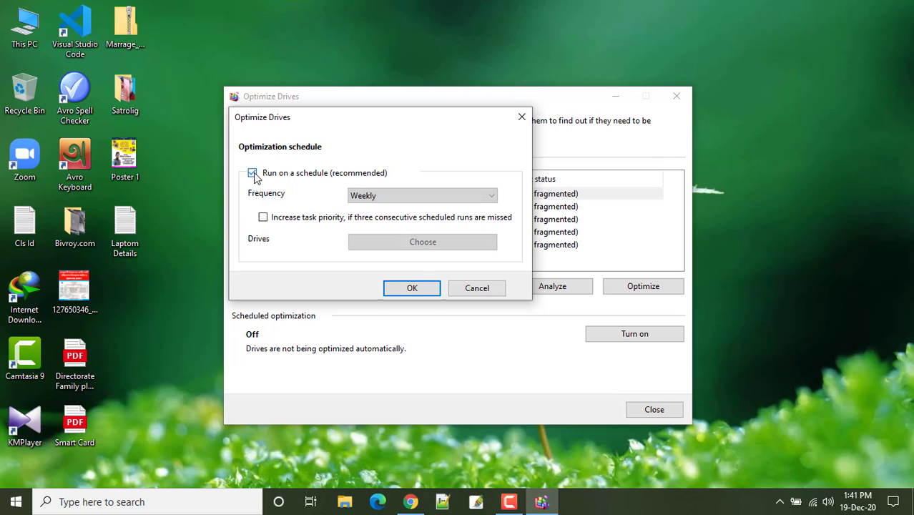
click(262, 217)
click(412, 290)
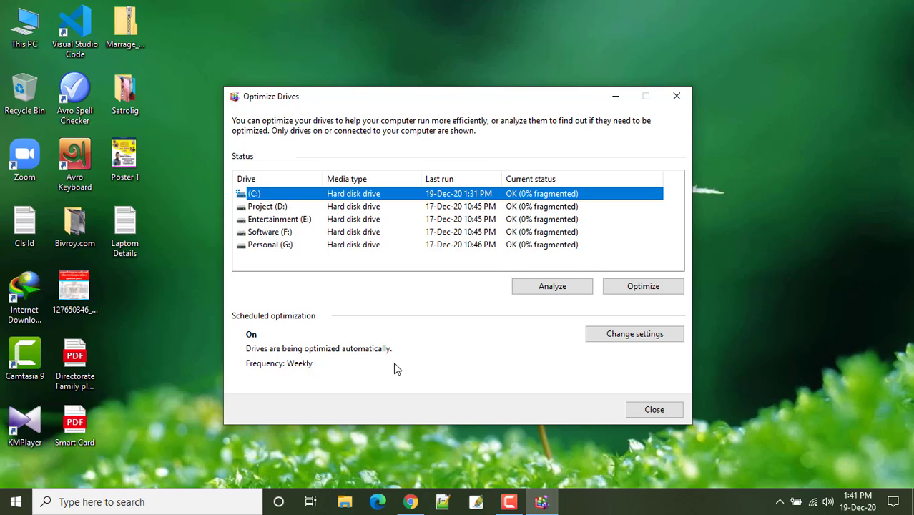
key(Escape)
Step: Switch to Chrome to show the YouTube channel page
click(412, 502)
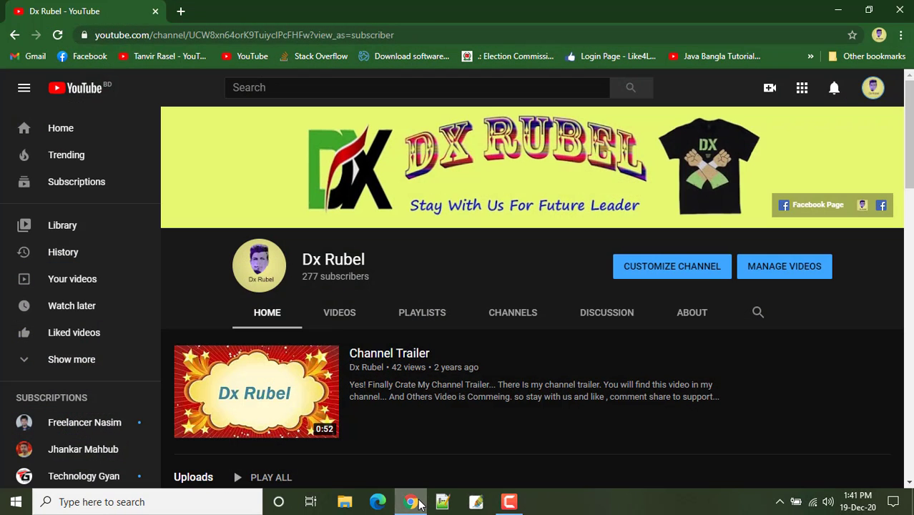